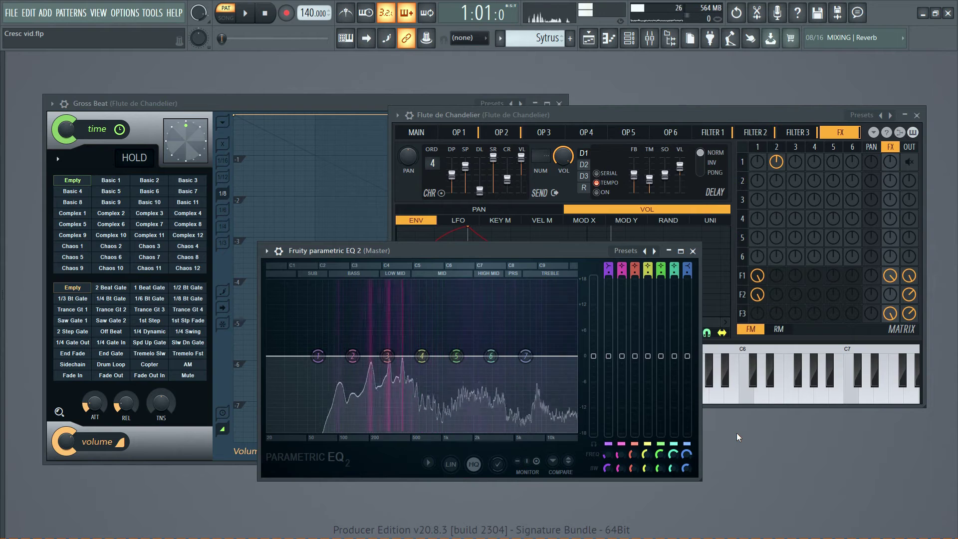
Step: Close the Sytrus instrument window and move Fruity Parametric EQ 2 up beside the Gross Beat window
{"action": "left_click", "coordinate": [313, 113]}
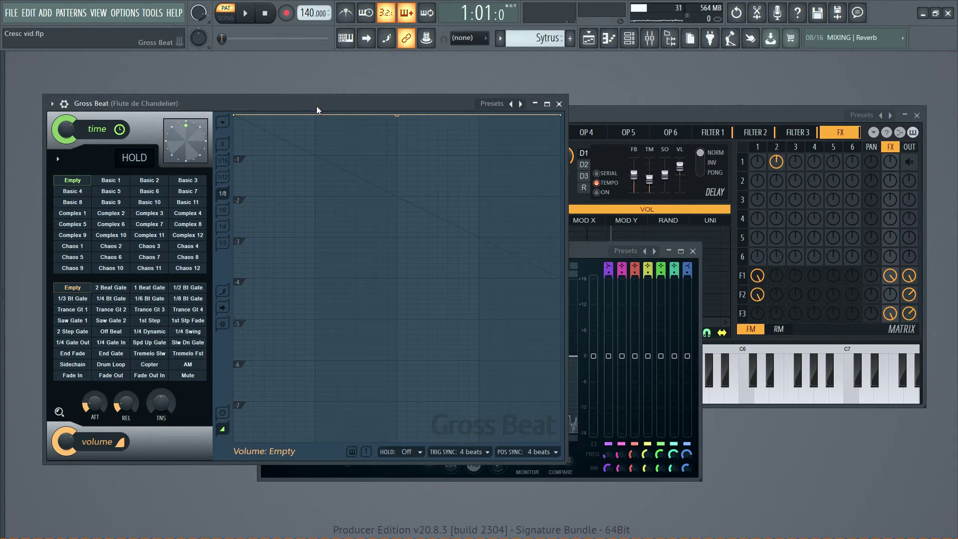
{"action": "left_click", "coordinate": [689, 114]}
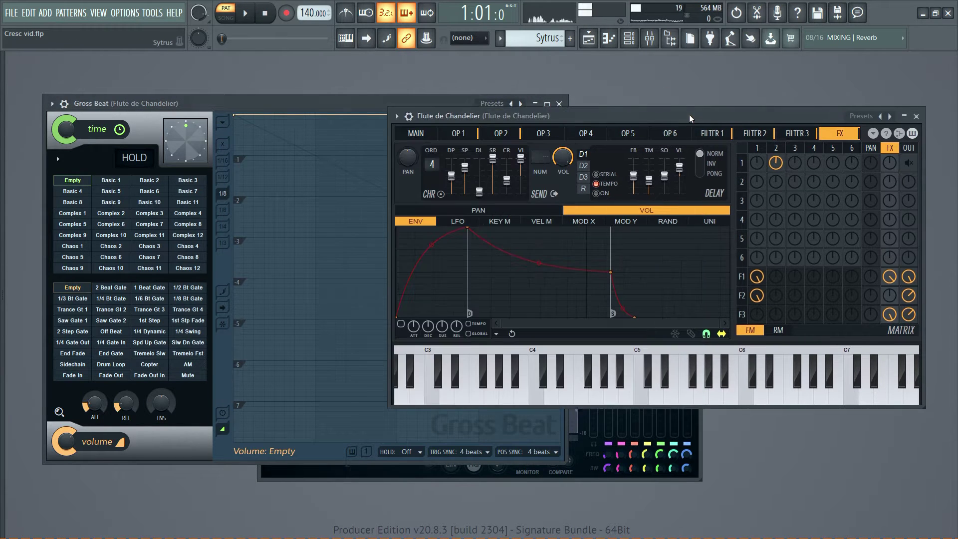
{"action": "left_click", "coordinate": [917, 115]}
{"action": "left_click_drag", "start_coordinate": [596, 251], "coordinate": [787, 143]}
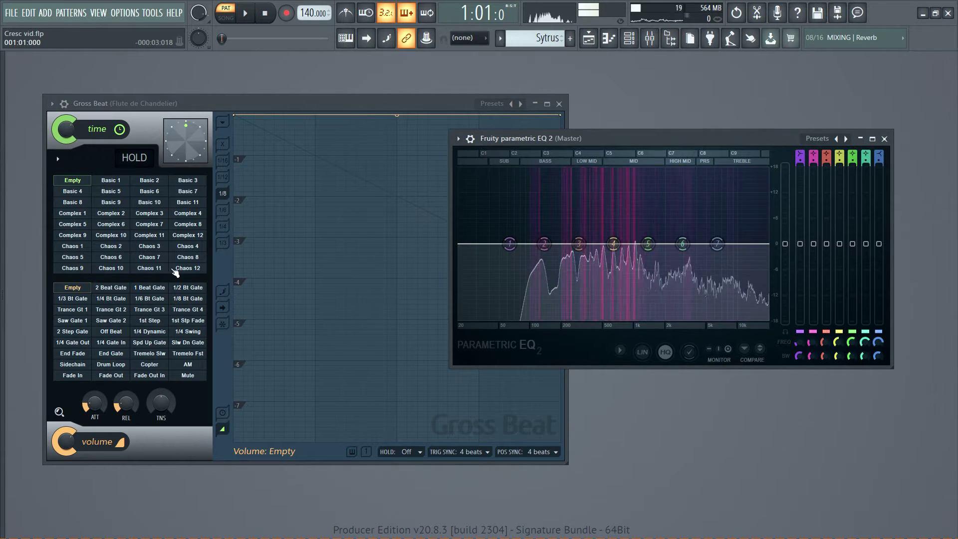
Step: Preview Gross Beat's volume presets Trance Gt 2, 1/6 Bt Gate, Trance Gt 4, Saw Gate 1 and Saw Gate 2, then reset volume to Empty
{"action": "left_click", "coordinate": [116, 310]}
{"action": "left_click", "coordinate": [141, 300]}
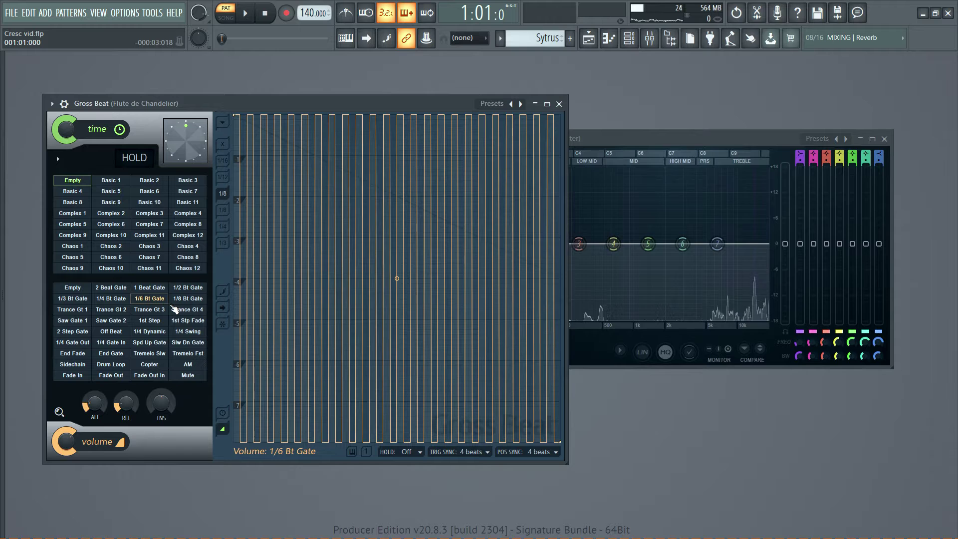
{"action": "left_click", "coordinate": [180, 310]}
{"action": "left_click", "coordinate": [60, 322]}
{"action": "left_click", "coordinate": [105, 321]}
{"action": "left_click", "coordinate": [73, 288]}
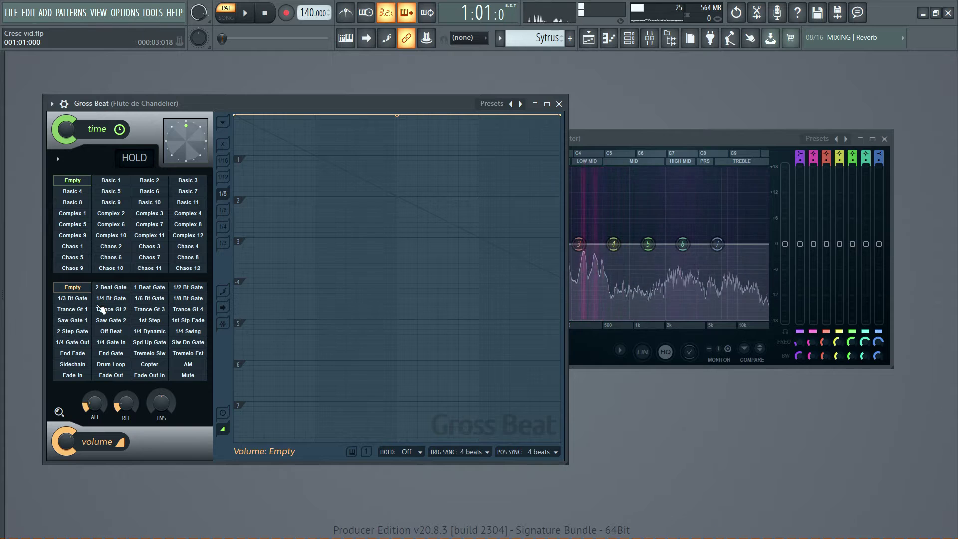
Step: Preview the time preset Complex 2 and the volume preset Trance Gt 2, resetting each one to Empty
{"action": "left_click", "coordinate": [109, 214]}
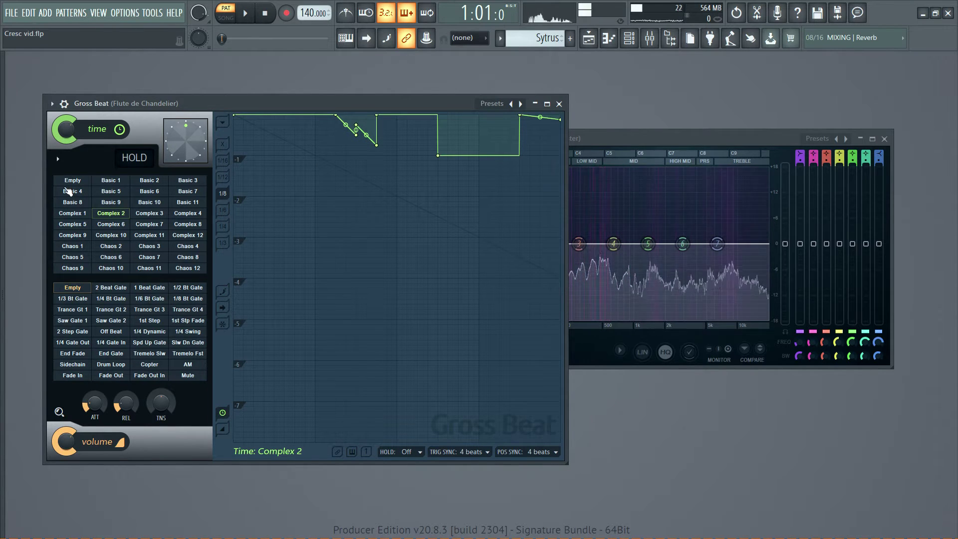
{"action": "left_click", "coordinate": [71, 182]}
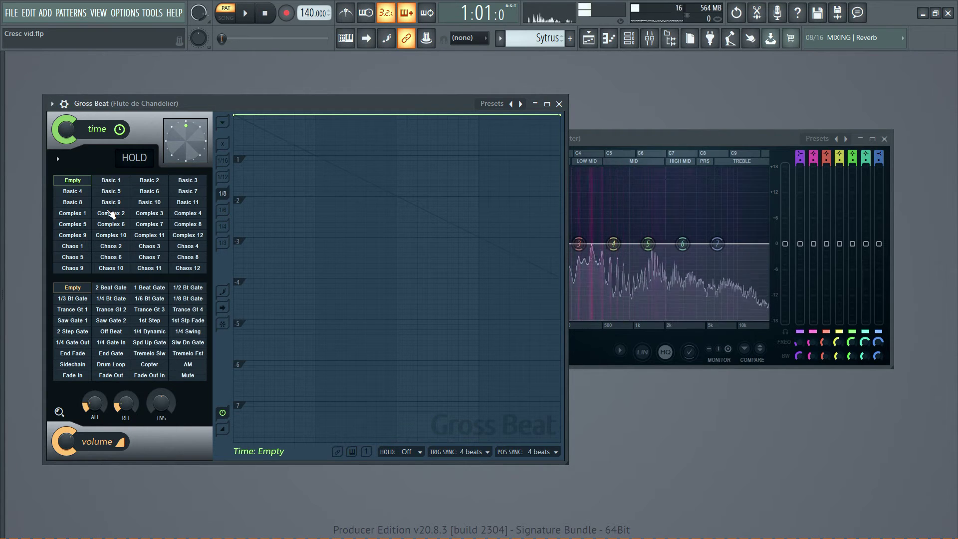
{"action": "left_click", "coordinate": [106, 312]}
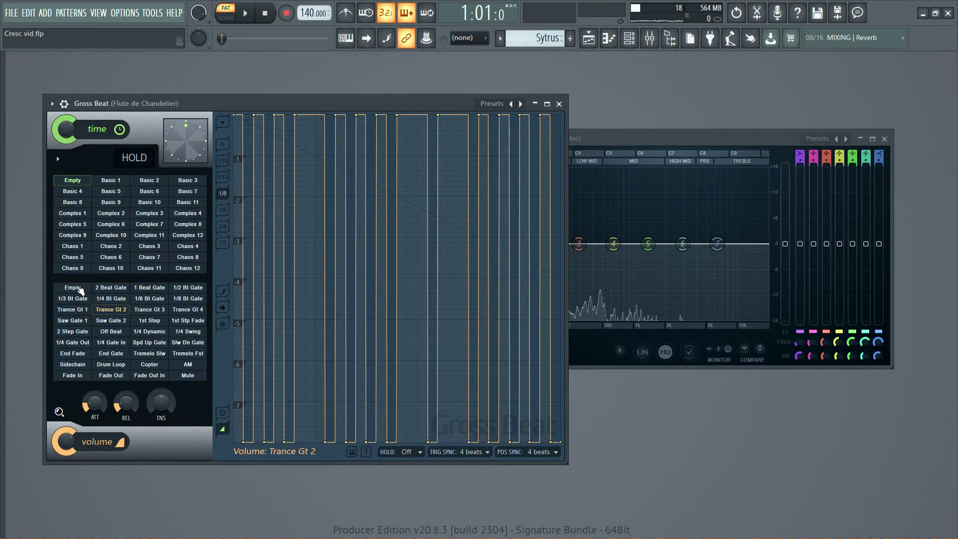
{"action": "left_click", "coordinate": [79, 289]}
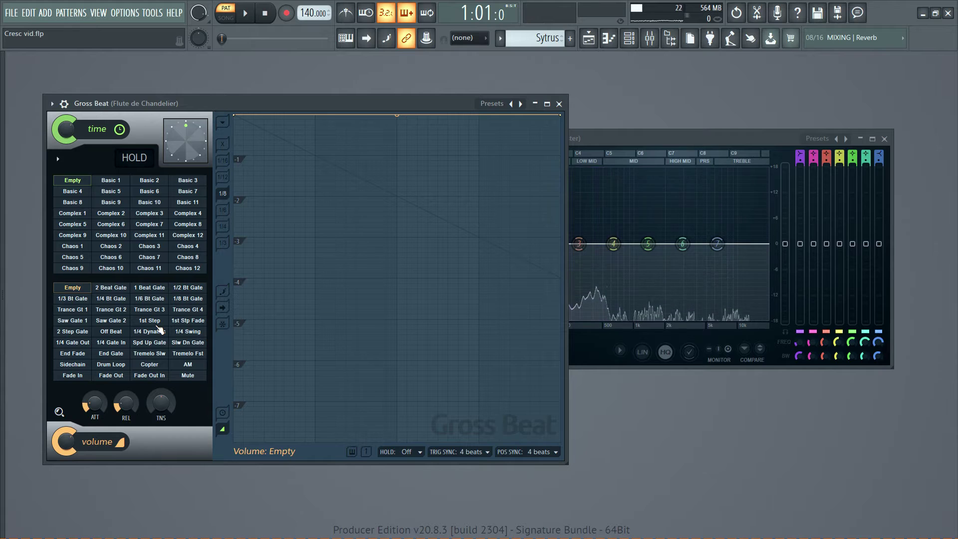
Step: Look through assorted volume envelopes, from 1/4 Bt Gate and 1st Step to Trance Gt 1 and 3, and return volume to Empty
{"action": "left_click", "coordinate": [111, 299]}
{"action": "left_click", "coordinate": [152, 287]}
{"action": "left_click", "coordinate": [150, 321]}
{"action": "left_click", "coordinate": [115, 341]}
{"action": "left_click", "coordinate": [63, 330]}
{"action": "left_click", "coordinate": [83, 309]}
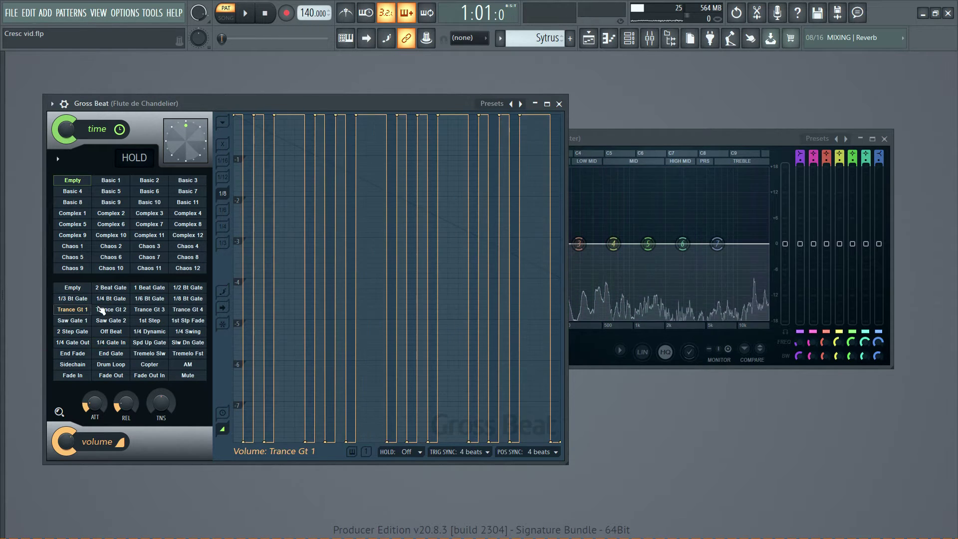
{"action": "left_click", "coordinate": [158, 311]}
{"action": "left_click", "coordinate": [73, 289]}
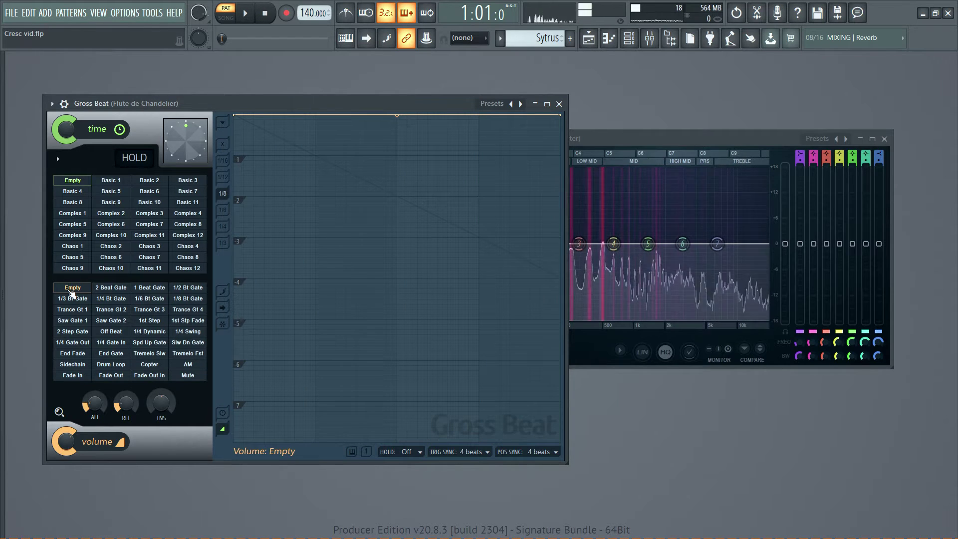
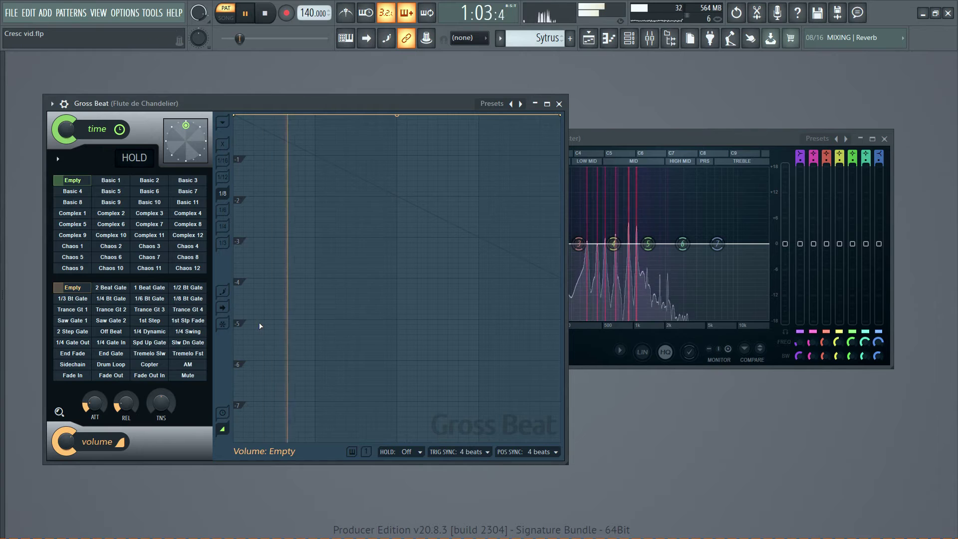
Step: Audition the 2 Beat, 1 Beat, 1/2, 1/3, 1/4 and 1/8 beat gate volume presets on the playing pattern
{"action": "left_click", "coordinate": [124, 289]}
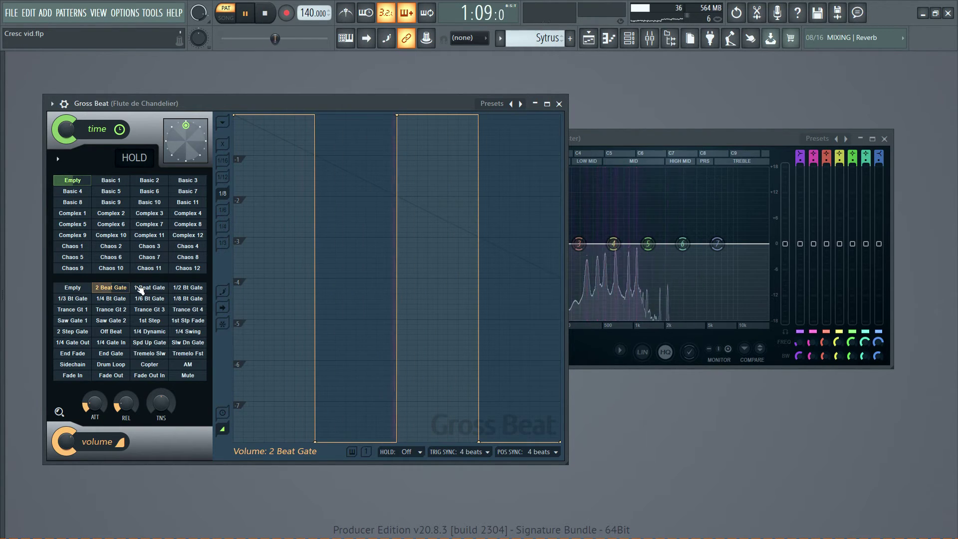
{"action": "left_click", "coordinate": [148, 289]}
{"action": "left_click", "coordinate": [187, 288]}
{"action": "left_click", "coordinate": [73, 299]}
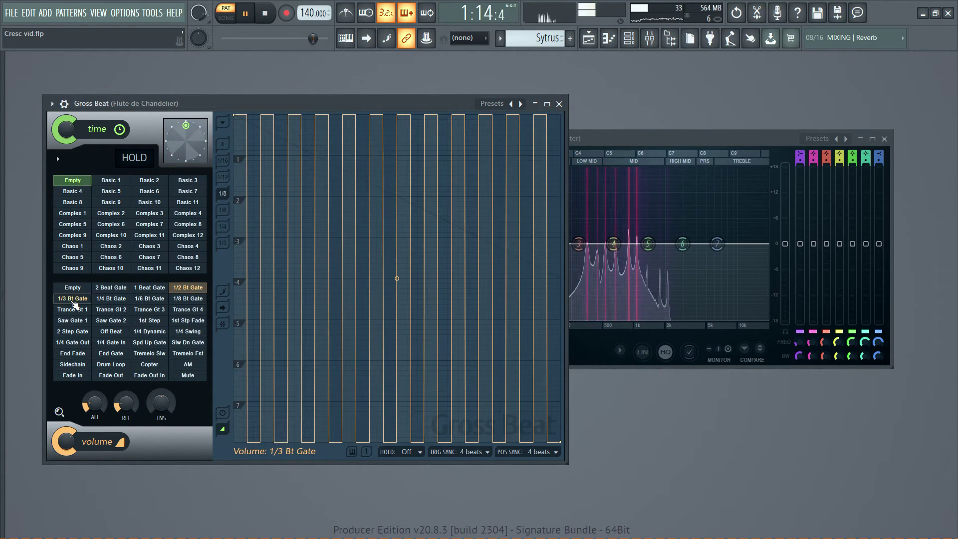
{"action": "left_click", "coordinate": [113, 301]}
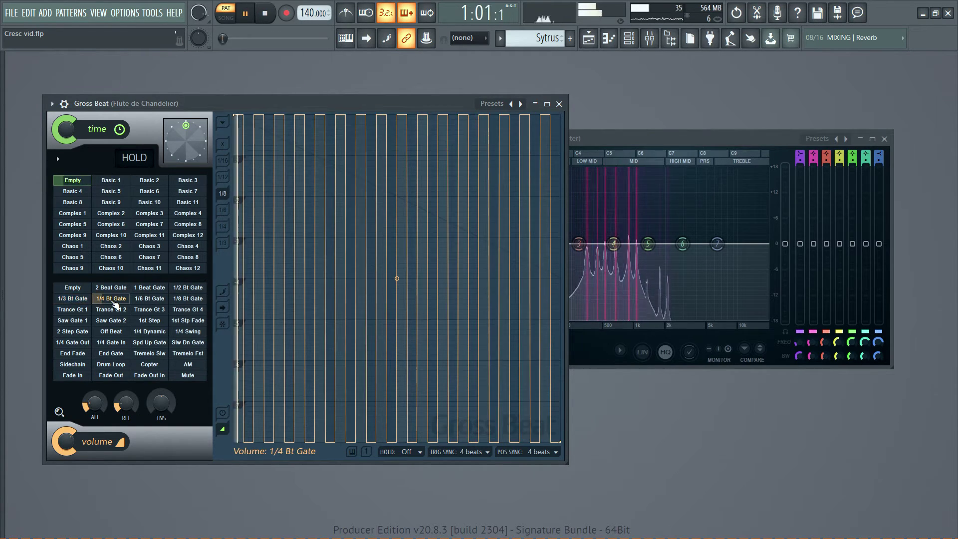
{"action": "left_click", "coordinate": [181, 301]}
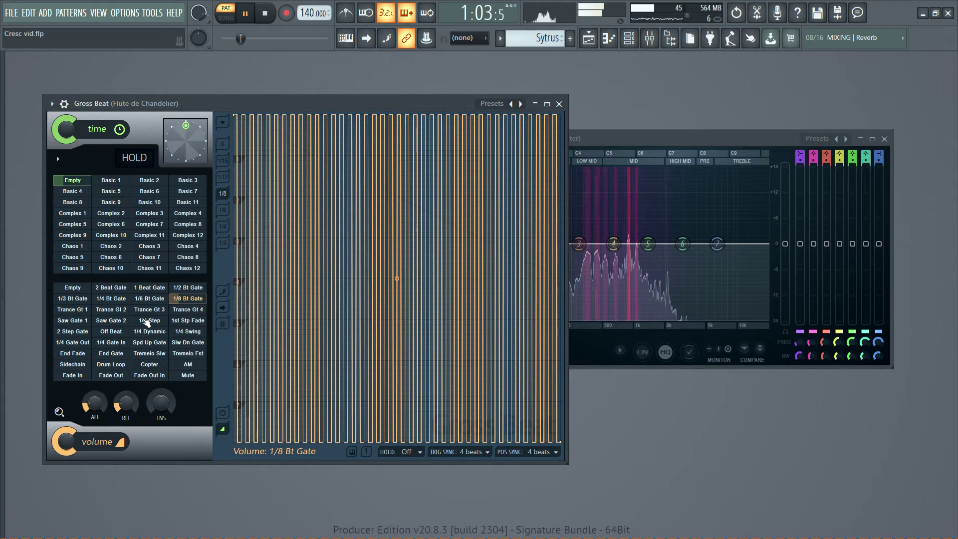
Step: Audition the volume presets Trance Gt 1, Trance Gt 2, Trance Gt 3 and Trance Gt 4 during playback
{"action": "left_click", "coordinate": [72, 310]}
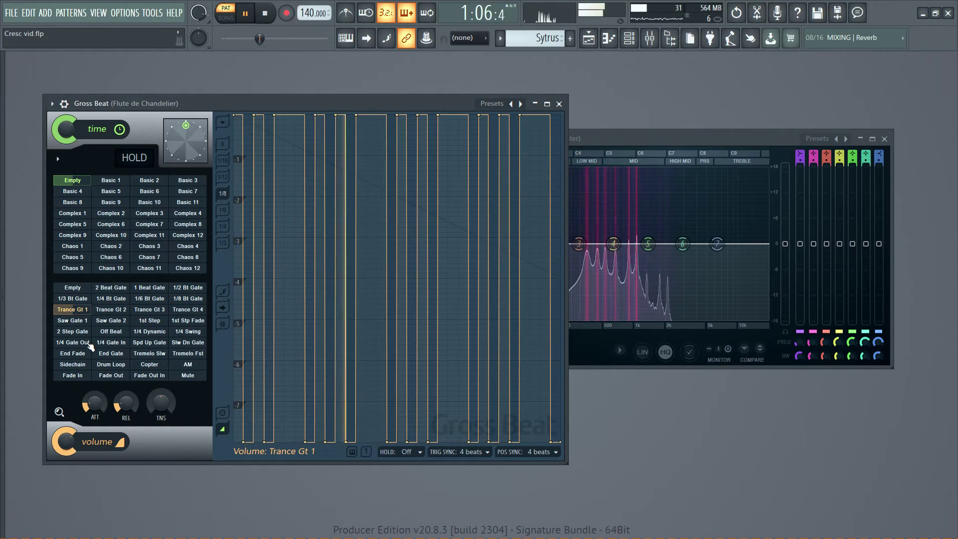
{"action": "left_click", "coordinate": [115, 310]}
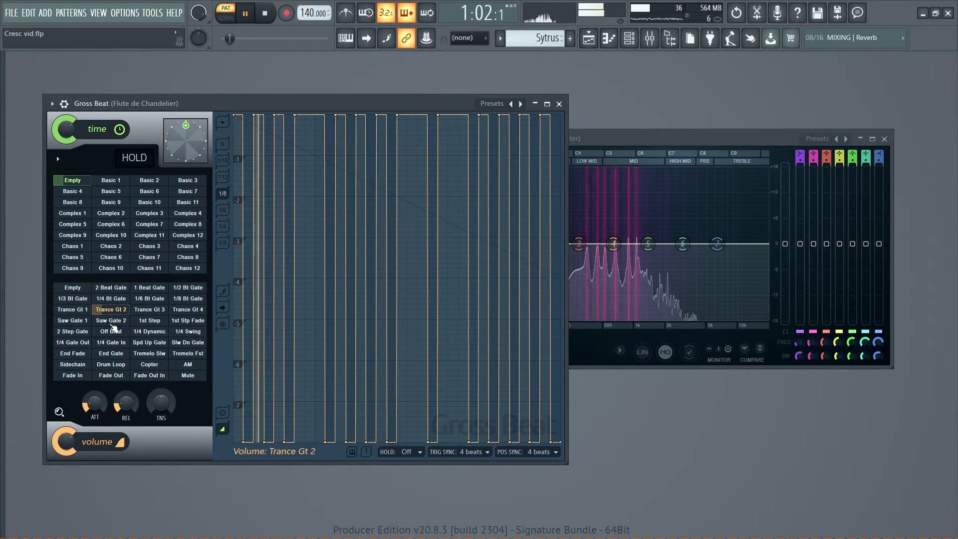
{"action": "left_click", "coordinate": [155, 311]}
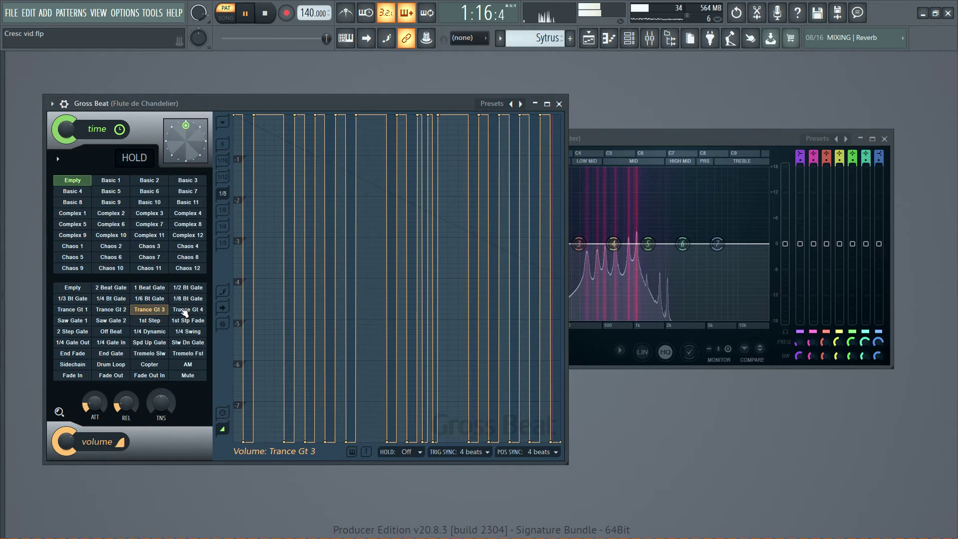
{"action": "left_click", "coordinate": [184, 310]}
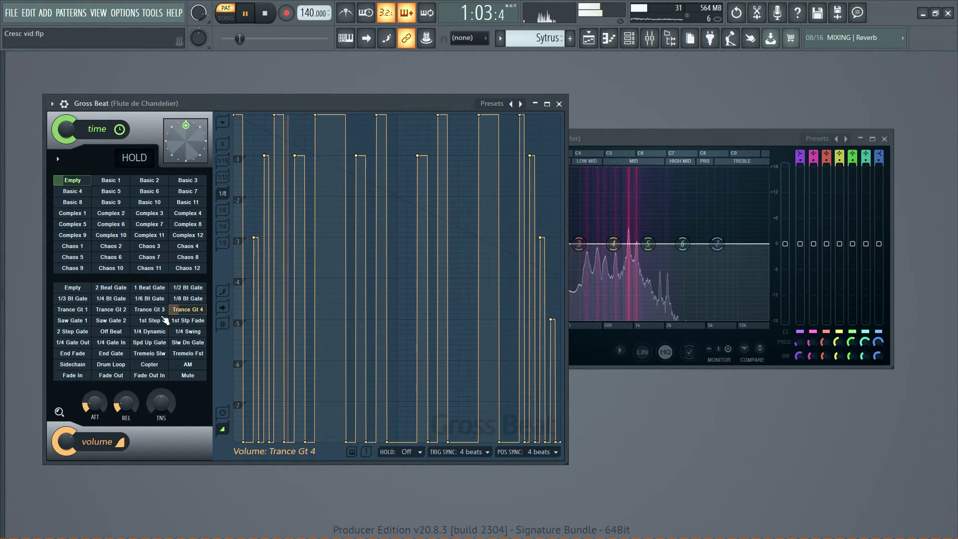
Step: Audition the volume presets Saw Gate 1, Saw Gate 2, 1st Step and 1st Stp Fade during playback
{"action": "left_click", "coordinate": [71, 320]}
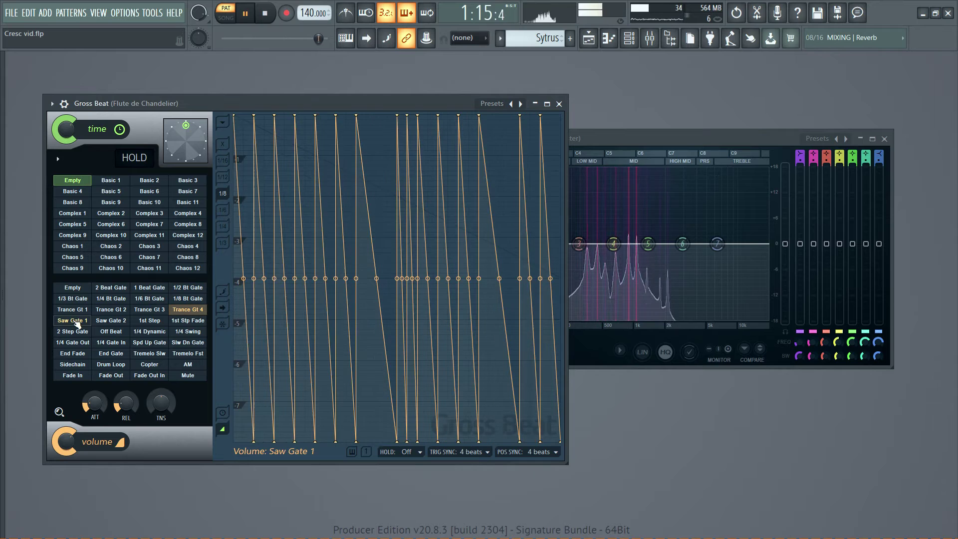
{"action": "left_click", "coordinate": [110, 320]}
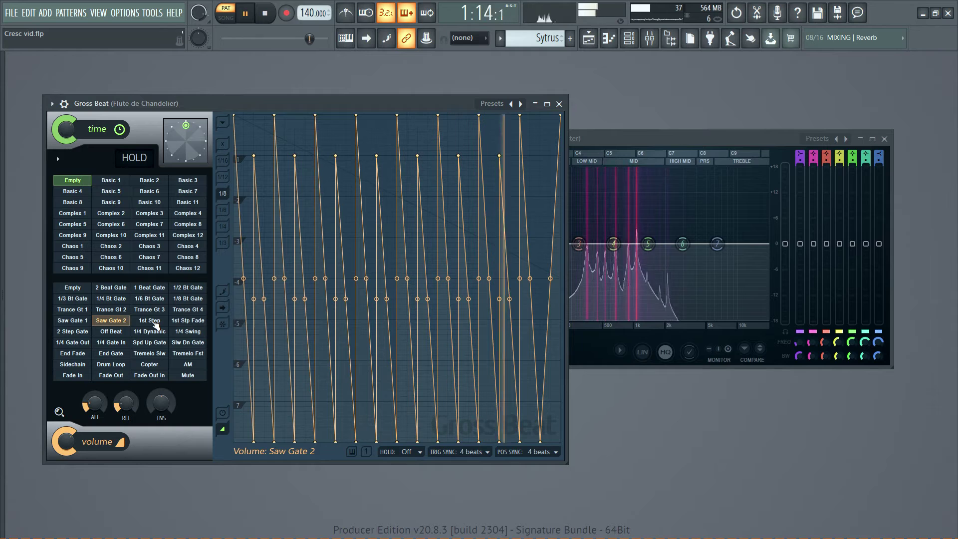
{"action": "left_click", "coordinate": [154, 323]}
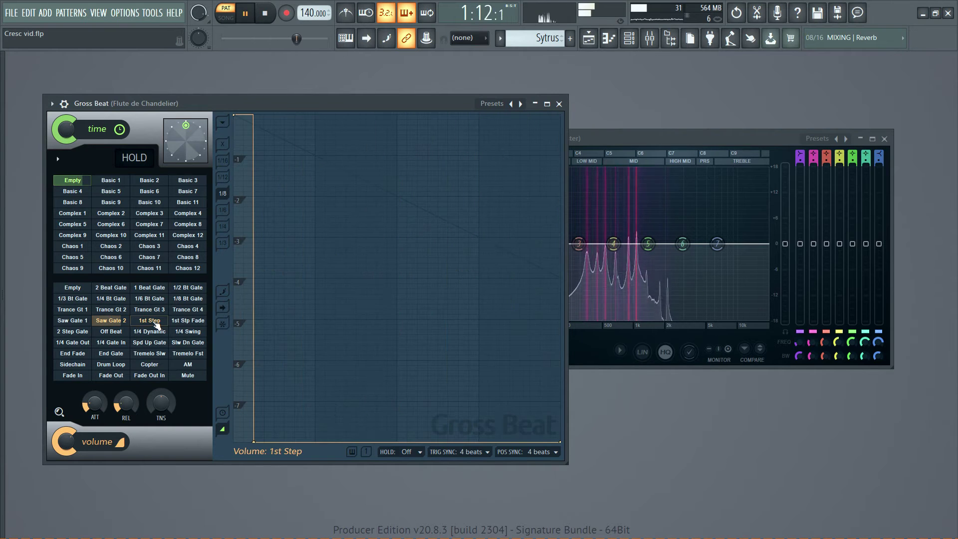
{"action": "left_click", "coordinate": [188, 322]}
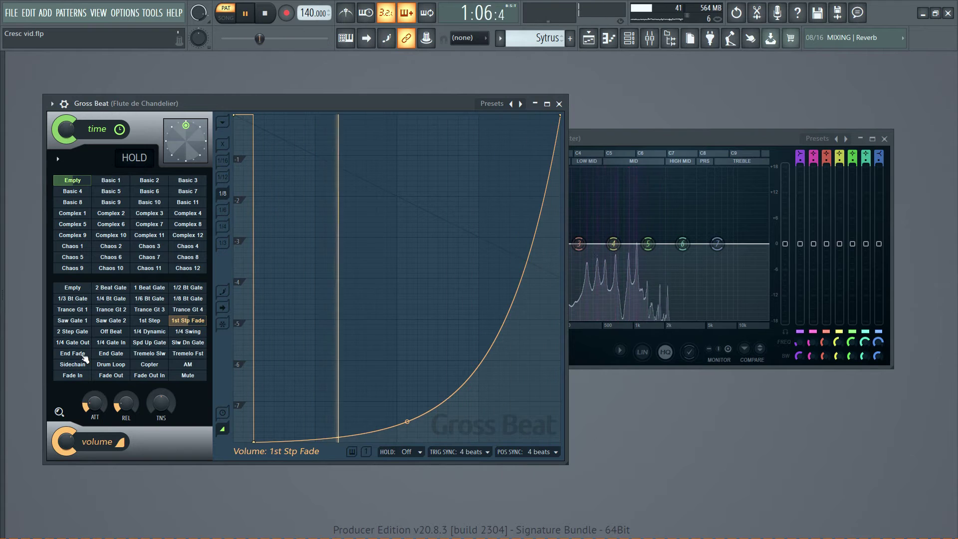
Step: Audition the volume presets 1/4 Gate Out, 1/4 Gate In, Spd Up Gate and Slw Dn Gate during playback
{"action": "left_click", "coordinate": [81, 343]}
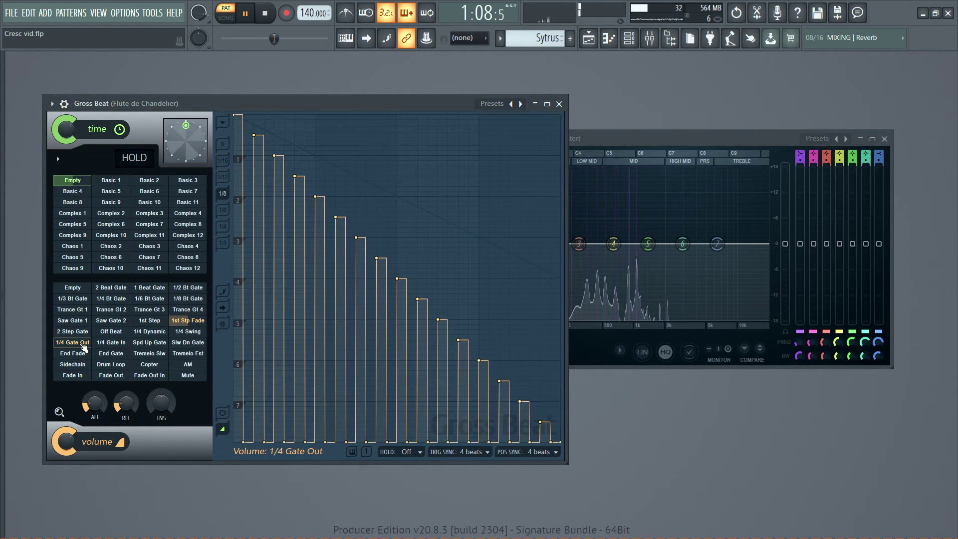
{"action": "left_click", "coordinate": [120, 343]}
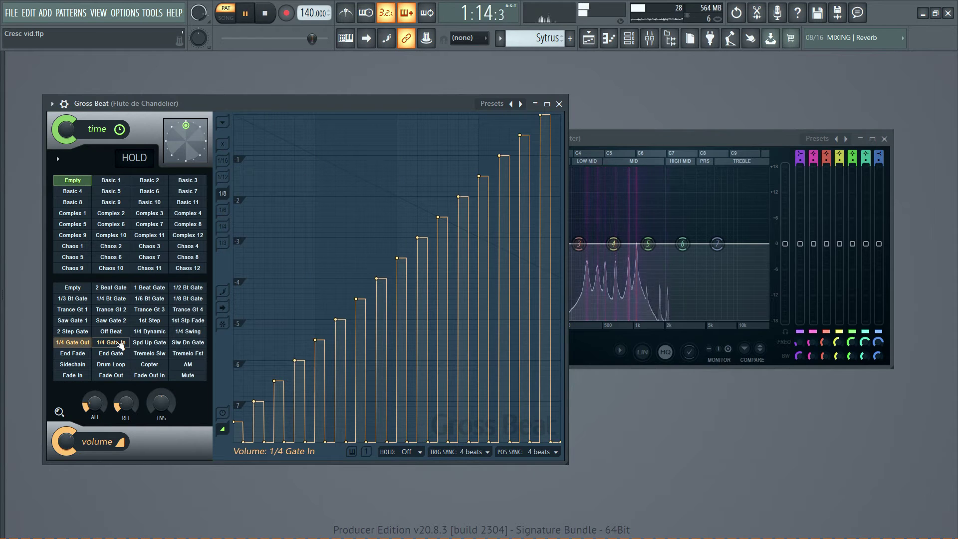
{"action": "left_click", "coordinate": [150, 344]}
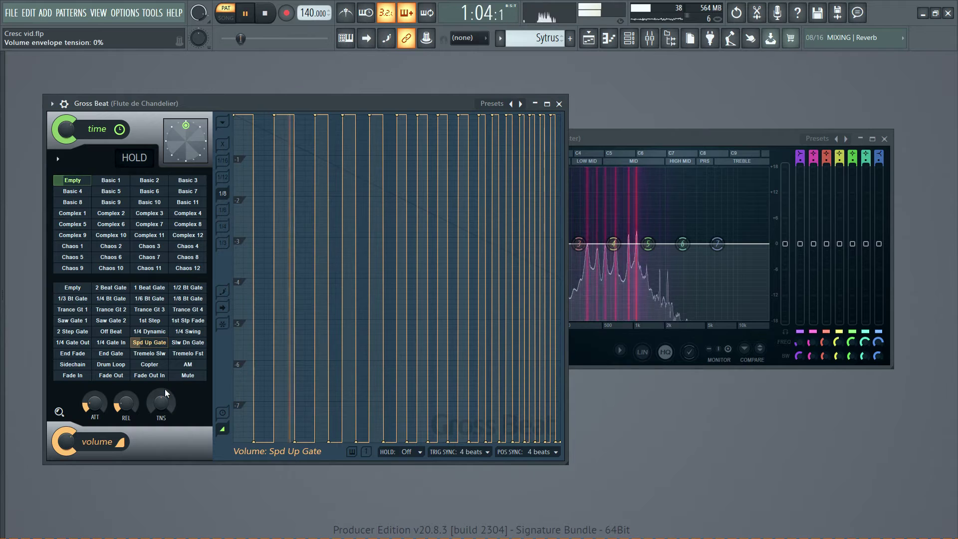
{"action": "left_click", "coordinate": [187, 343]}
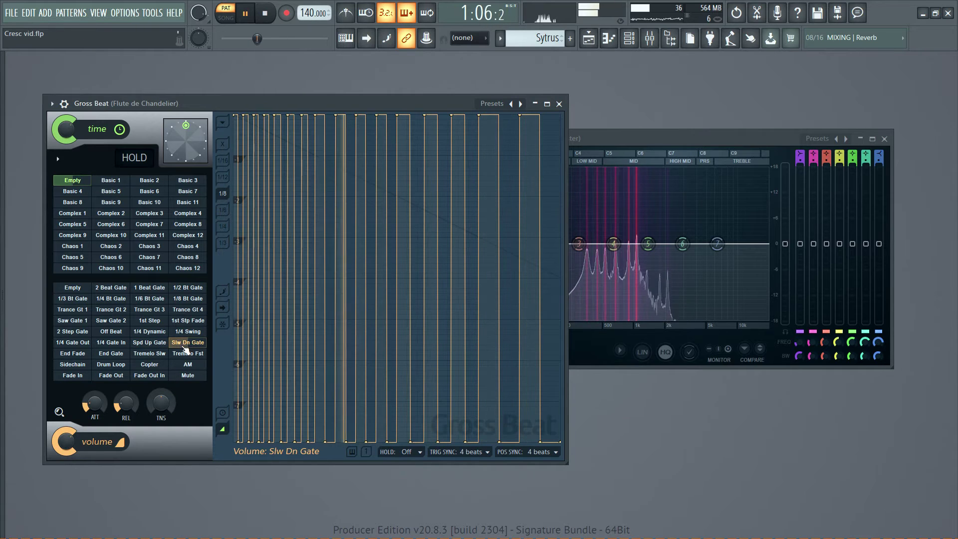
Step: Audition the volume presets End Fade, End Gate, Tremelo Slw and Tremelo Fst during playback
{"action": "left_click", "coordinate": [75, 354]}
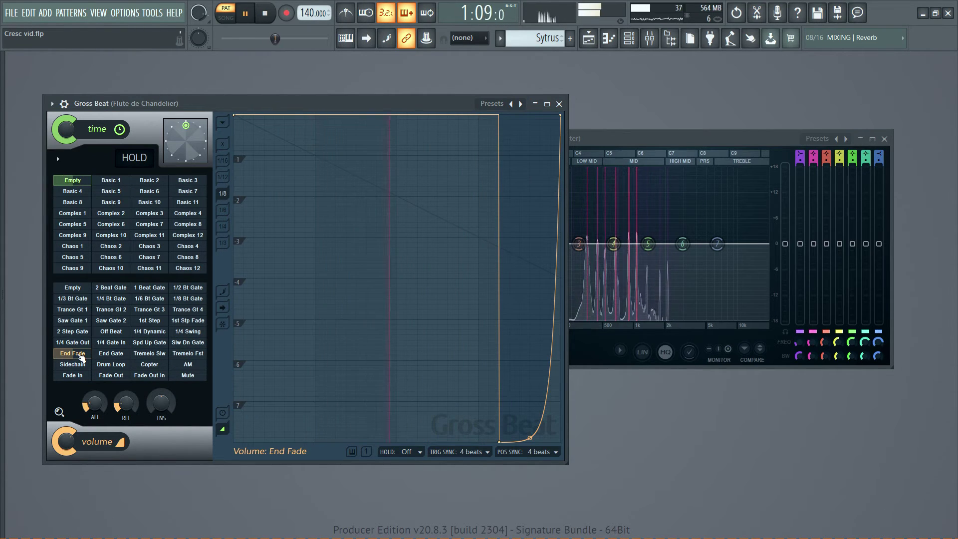
{"action": "left_click", "coordinate": [120, 353]}
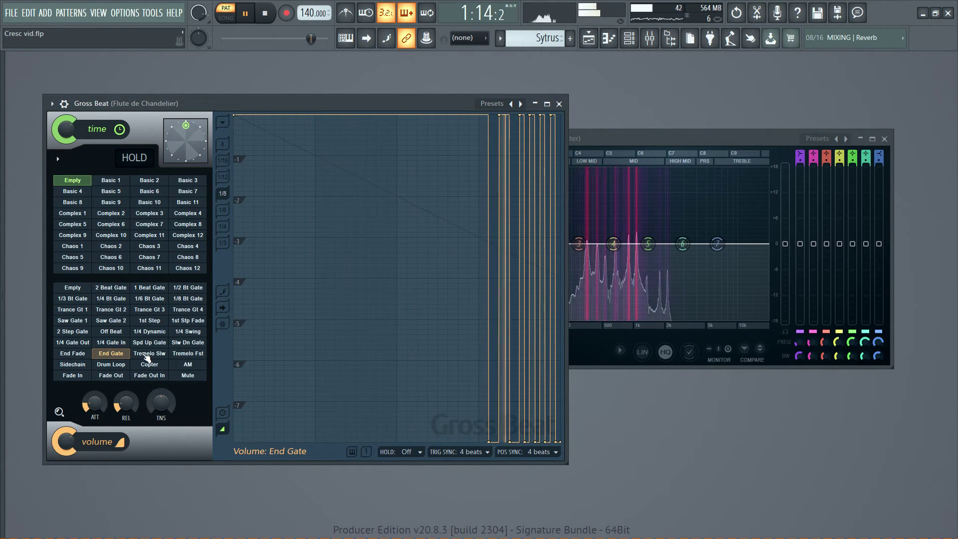
{"action": "left_click", "coordinate": [140, 357]}
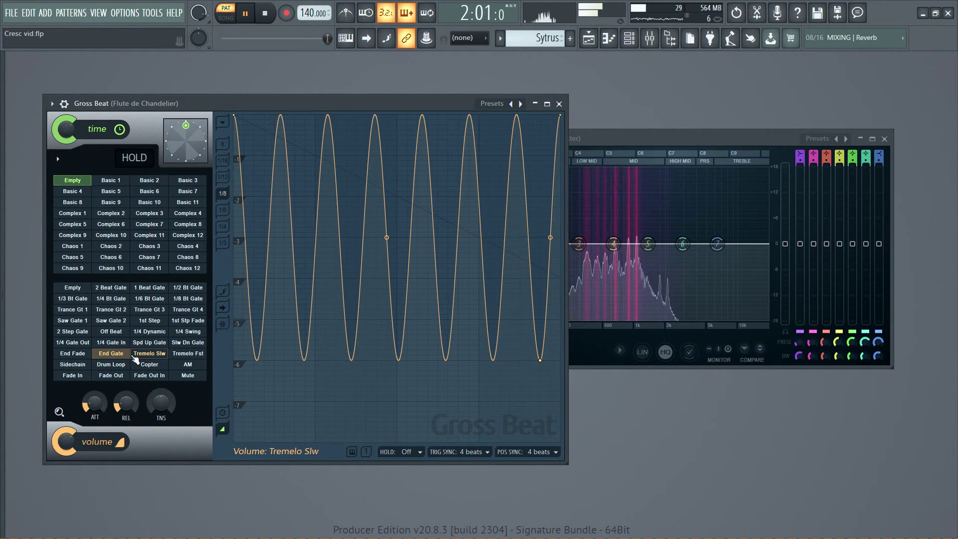
{"action": "left_click", "coordinate": [188, 353]}
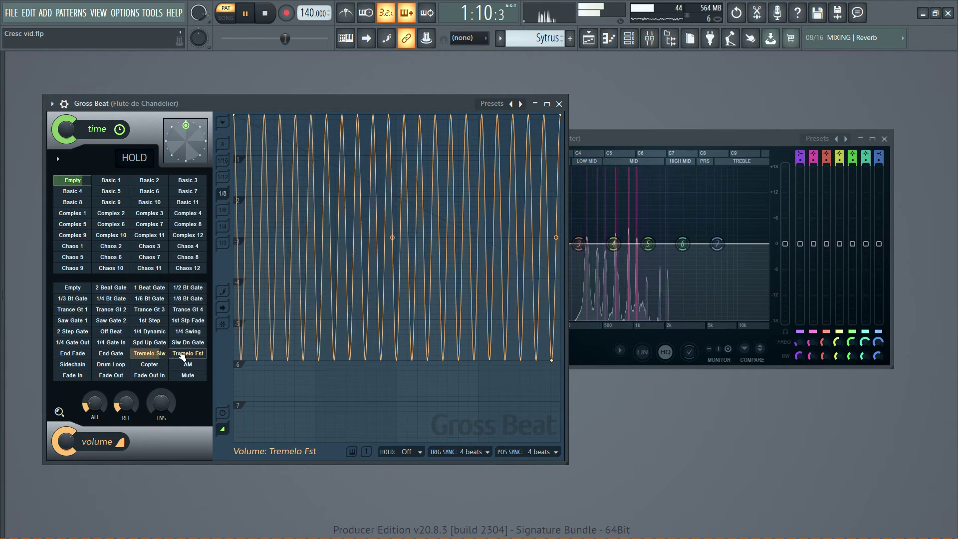
Step: Audition the volume presets Sidechain, Fade In, Fade Out and Fade Out In during playback
{"action": "left_click", "coordinate": [76, 365]}
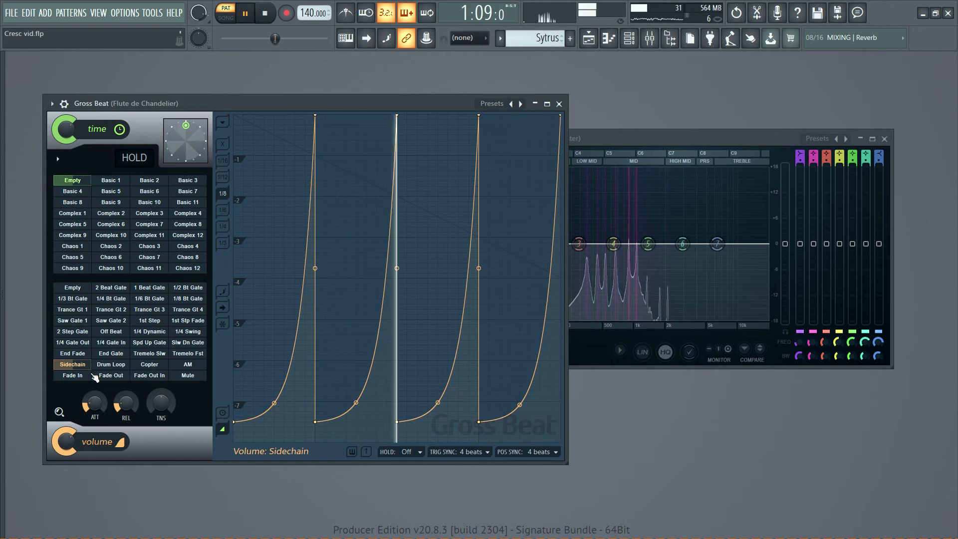
{"action": "left_click", "coordinate": [89, 375]}
{"action": "left_click", "coordinate": [111, 377]}
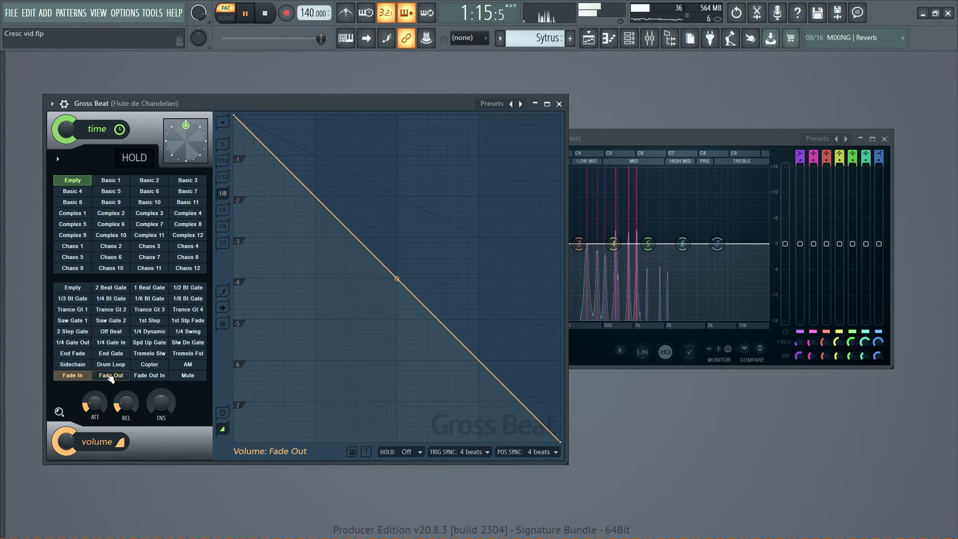
{"action": "left_click", "coordinate": [144, 378]}
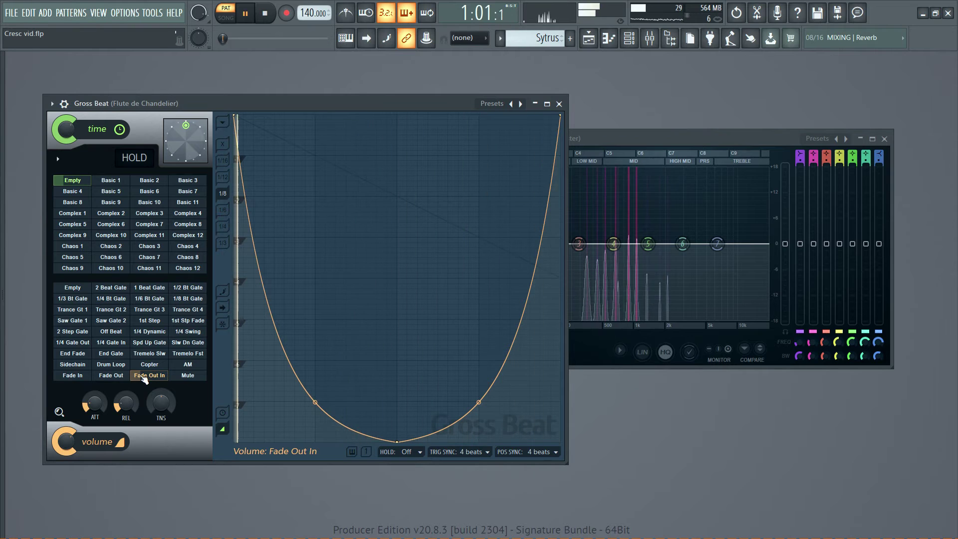
Step: Reset Gross Beat's volume envelope to the Empty preset, and close the plugin window once playback is stopped
{"action": "left_click", "coordinate": [74, 289]}
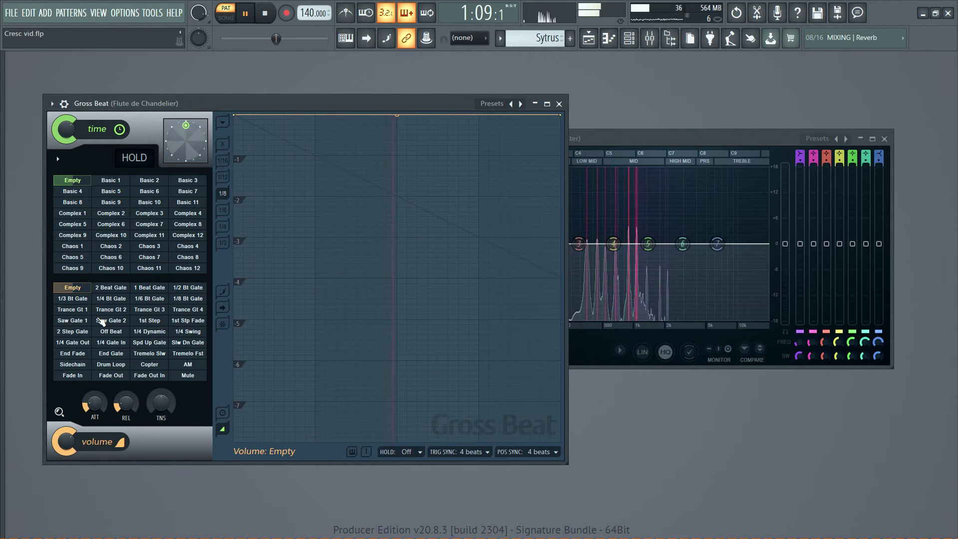
{"action": "left_click", "coordinate": [264, 15]}
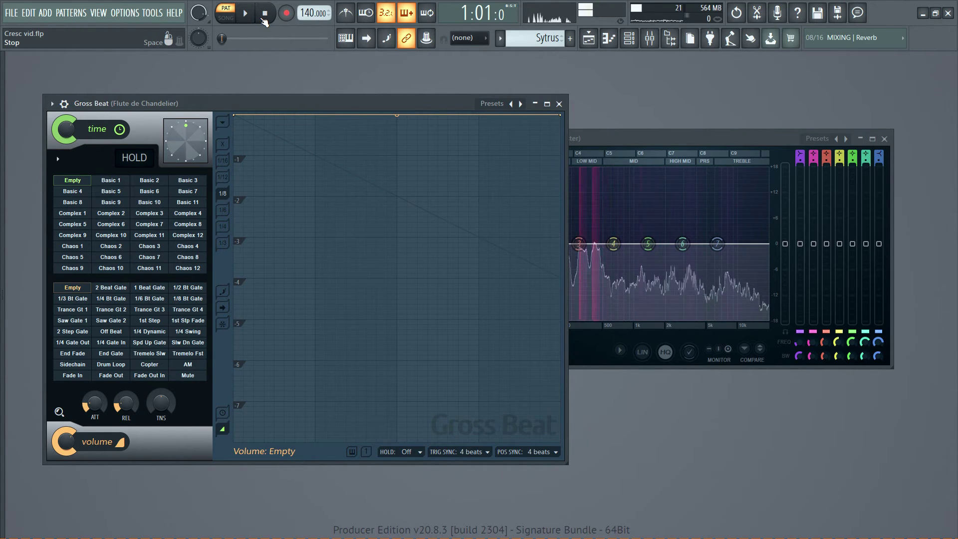
{"action": "left_click_drag", "start_coordinate": [357, 104], "coordinate": [449, 107]}
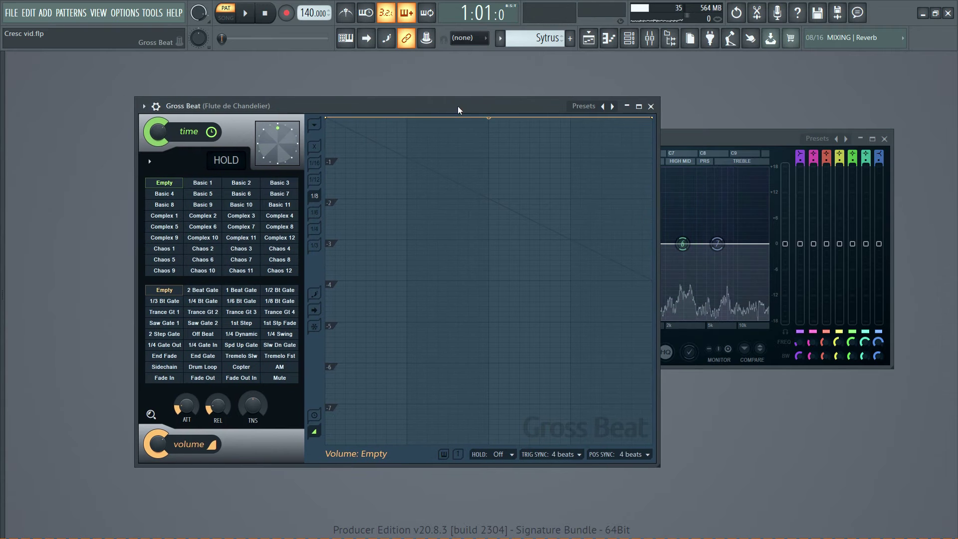
{"action": "left_click", "coordinate": [652, 107]}
Step: View the Stutter Edit 2 interface from the Flute de Chandelier mixer track without the mixer in the way, and close it
{"action": "left_click", "coordinate": [649, 39]}
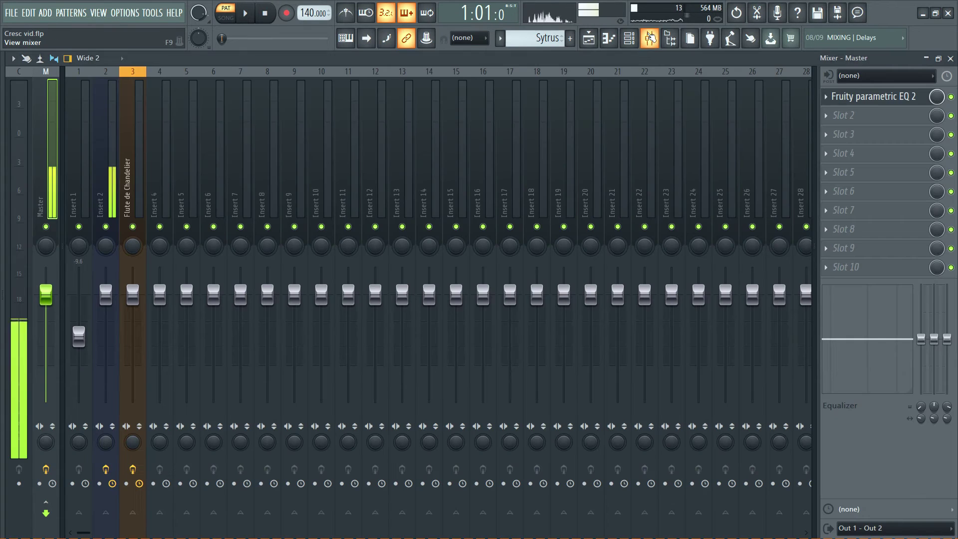
{"action": "left_click", "coordinate": [95, 118]}
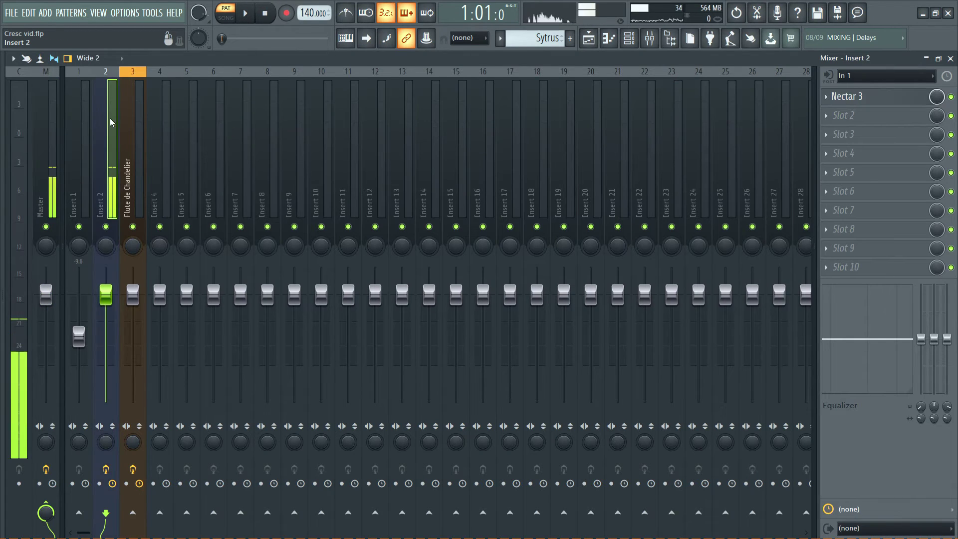
{"action": "left_click", "coordinate": [129, 117]}
{"action": "left_click", "coordinate": [895, 117]}
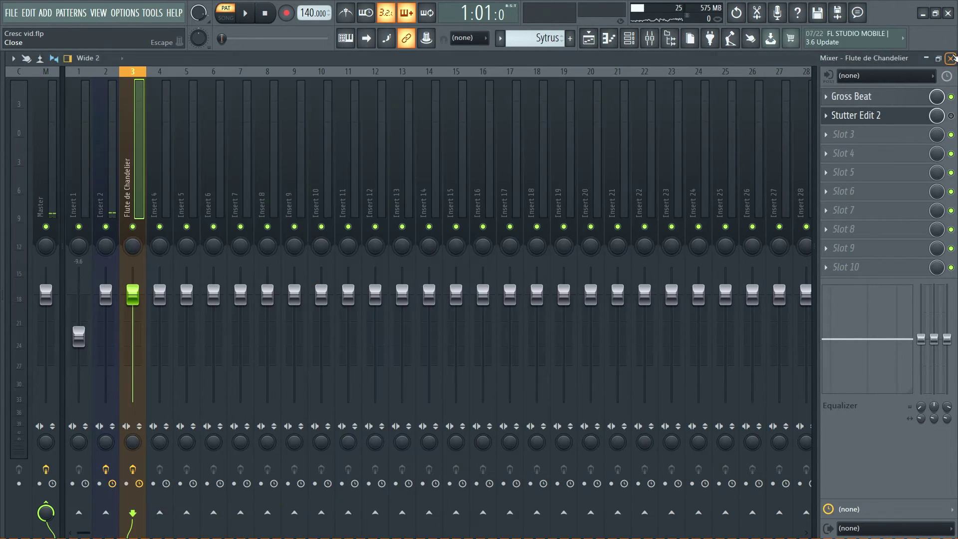
{"action": "left_click", "coordinate": [951, 58]}
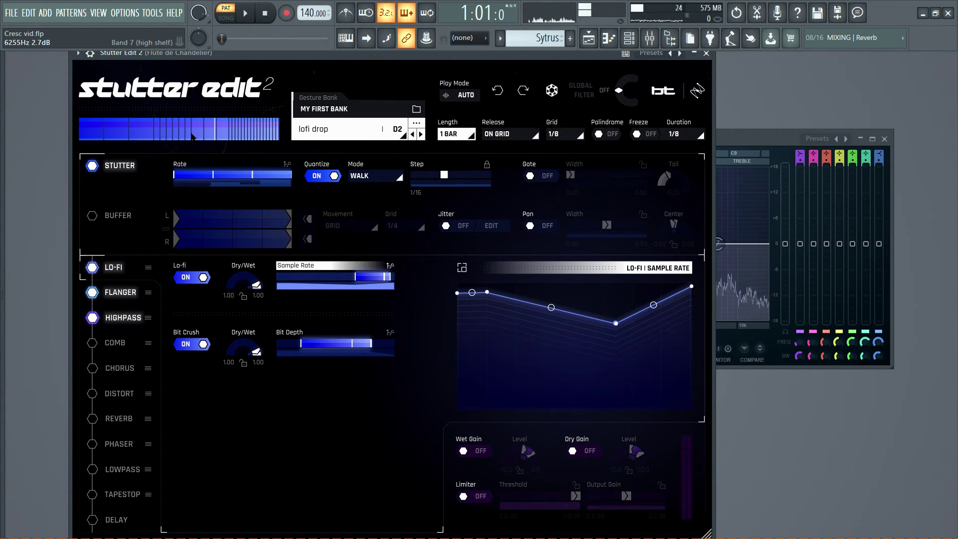
{"action": "left_click", "coordinate": [706, 53]}
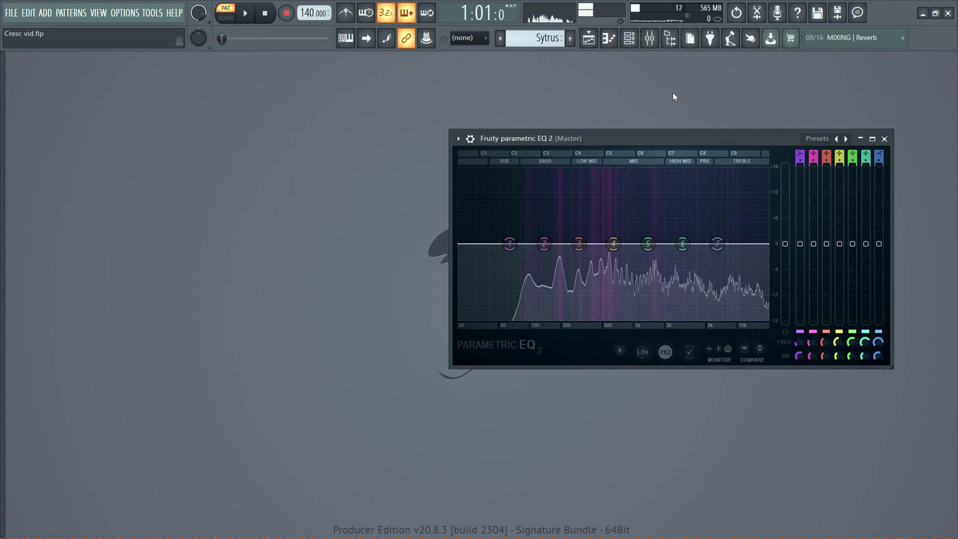
Step: Apply the Sidechain volume preset in Gross Beat on the Flute de Chandelier track, and close the plugin and mixer
{"action": "left_click", "coordinate": [650, 42]}
{"action": "left_click", "coordinate": [874, 100]}
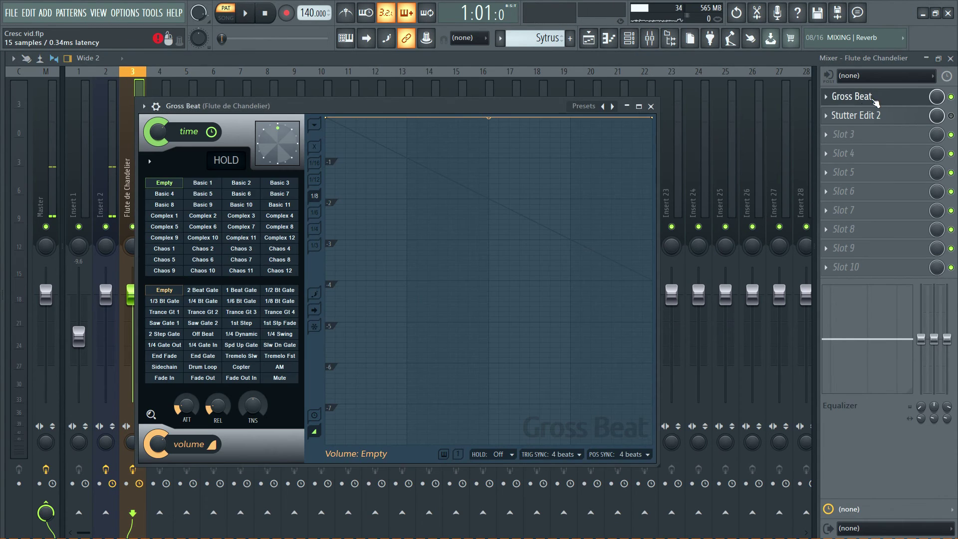
{"action": "left_click", "coordinate": [178, 369]}
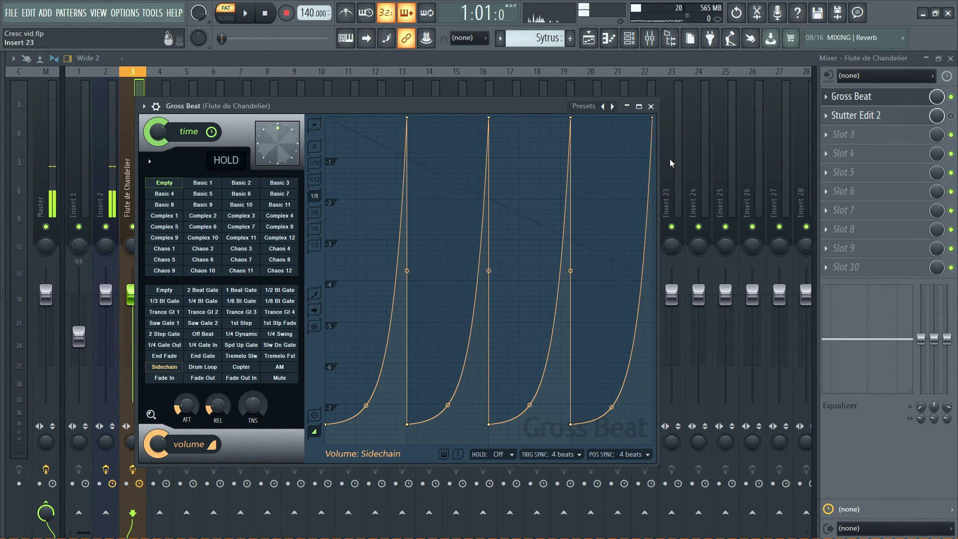
{"action": "left_click", "coordinate": [651, 106]}
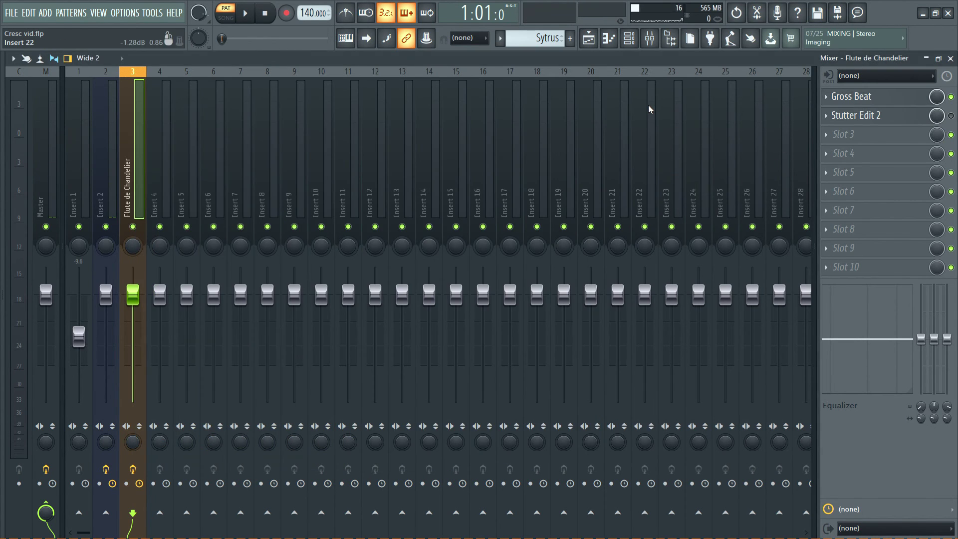
{"action": "left_click", "coordinate": [950, 58]}
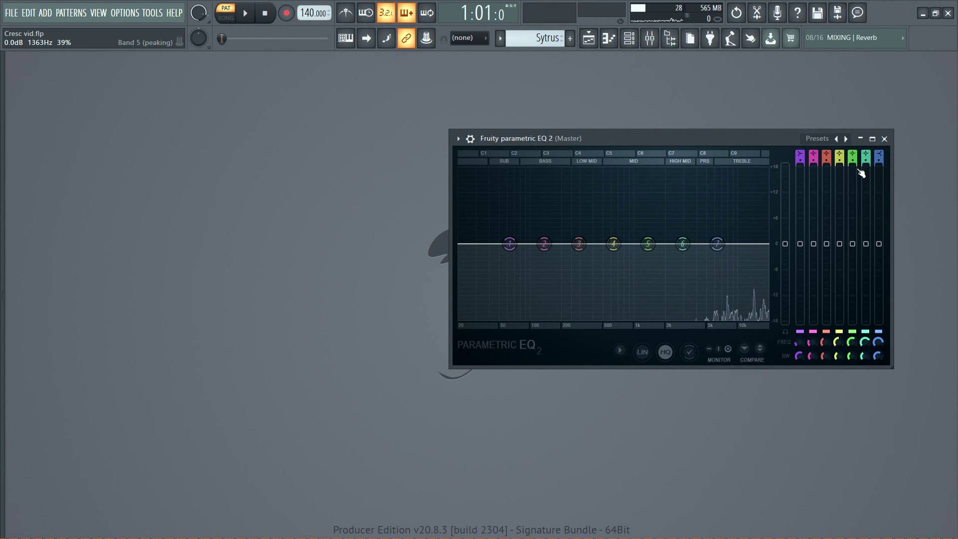